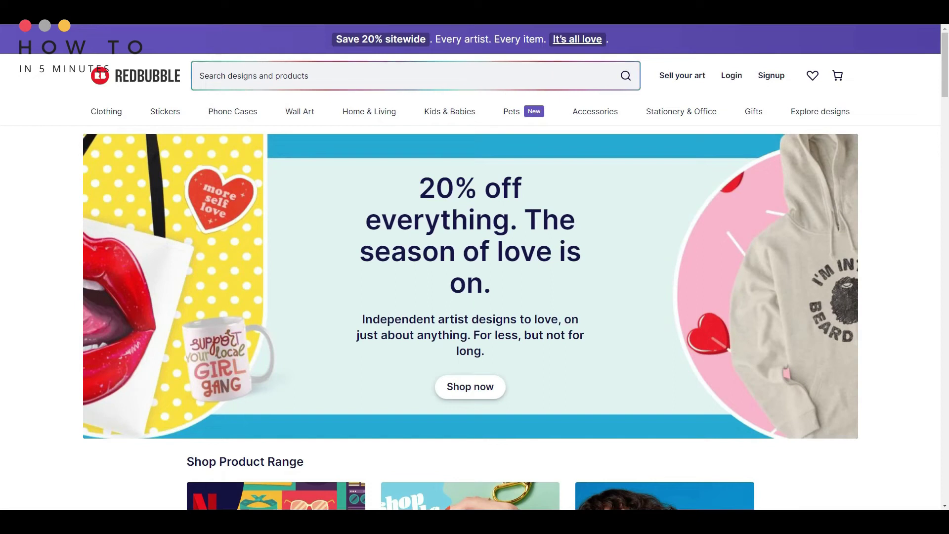
Open the artist signup form from the page about selling art and review its fields.
click(688, 86)
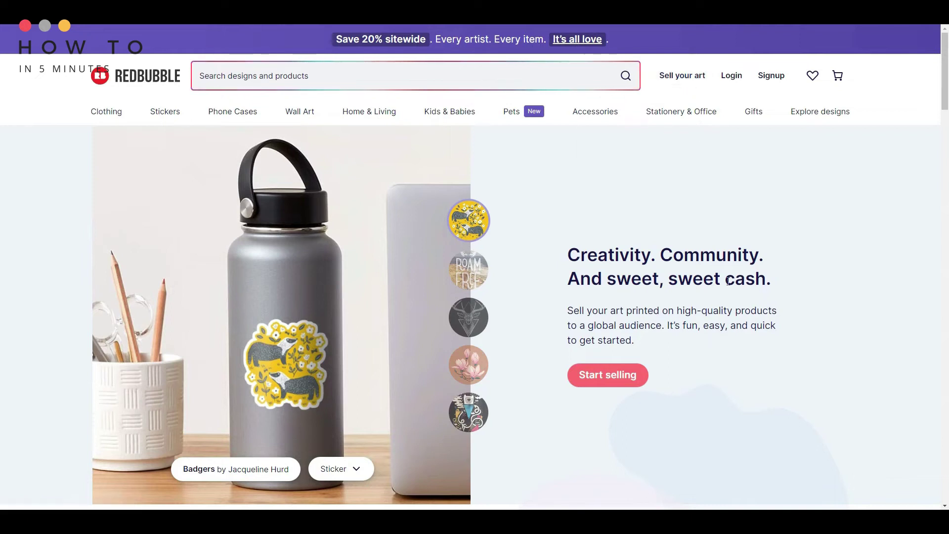
click(608, 376)
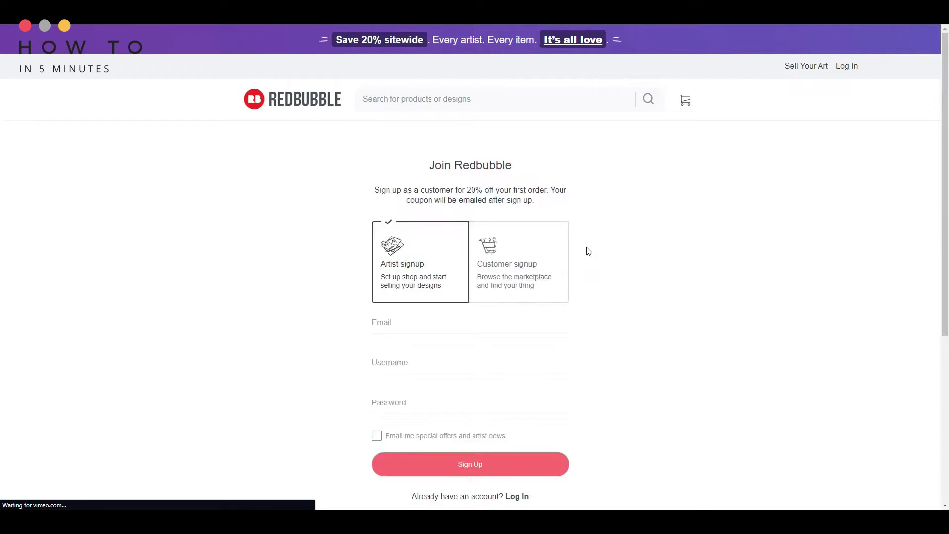
scroll(609, 282, down, 3)
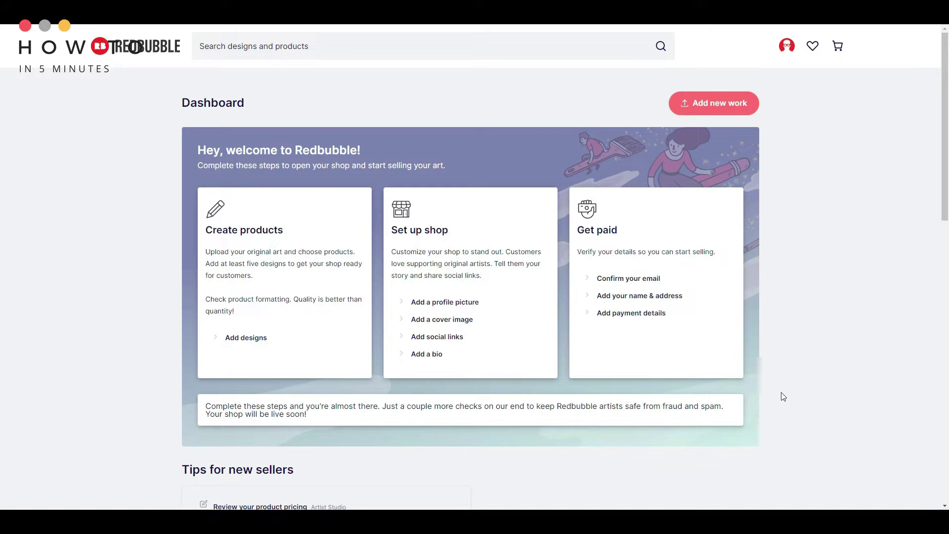
Request email confirmation from the seller dashboard and follow the confirmation link in Redbubble's message in Gmail.
click(625, 278)
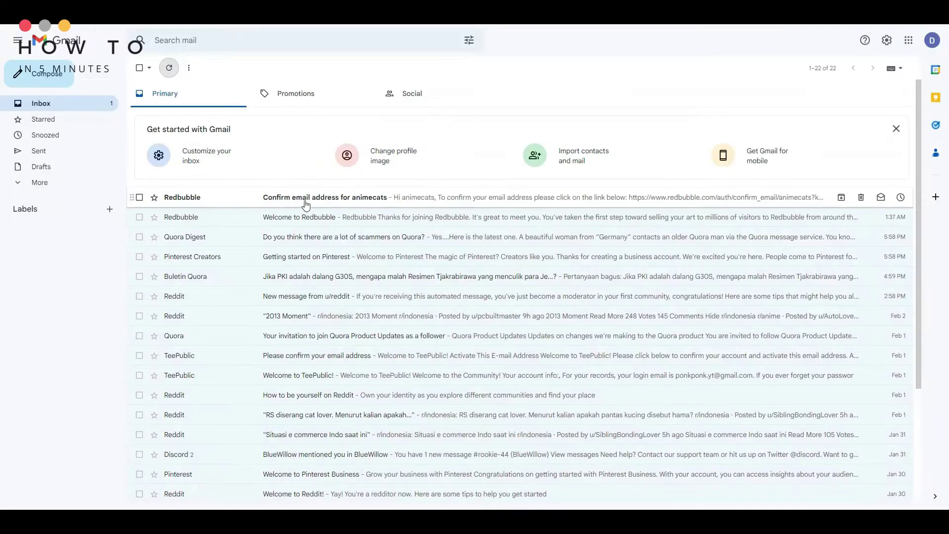
click(305, 205)
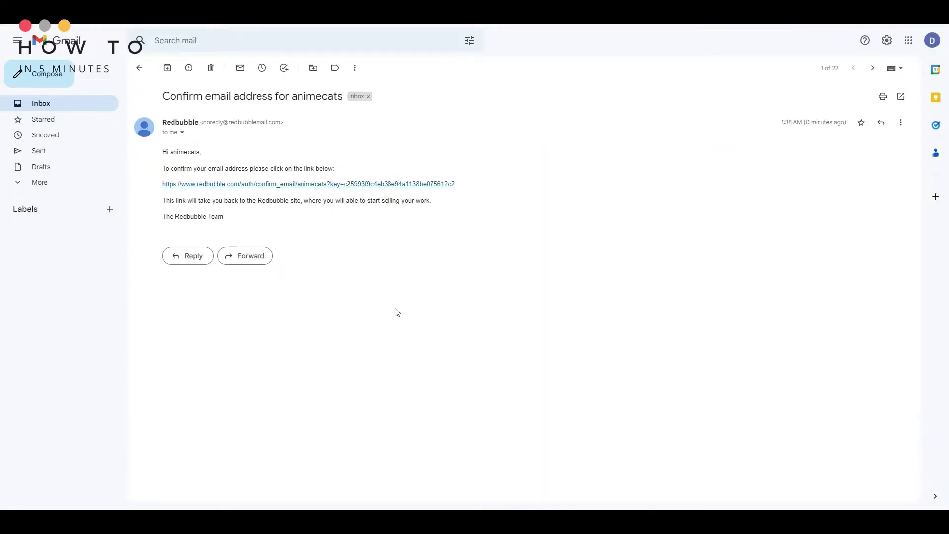
click(386, 184)
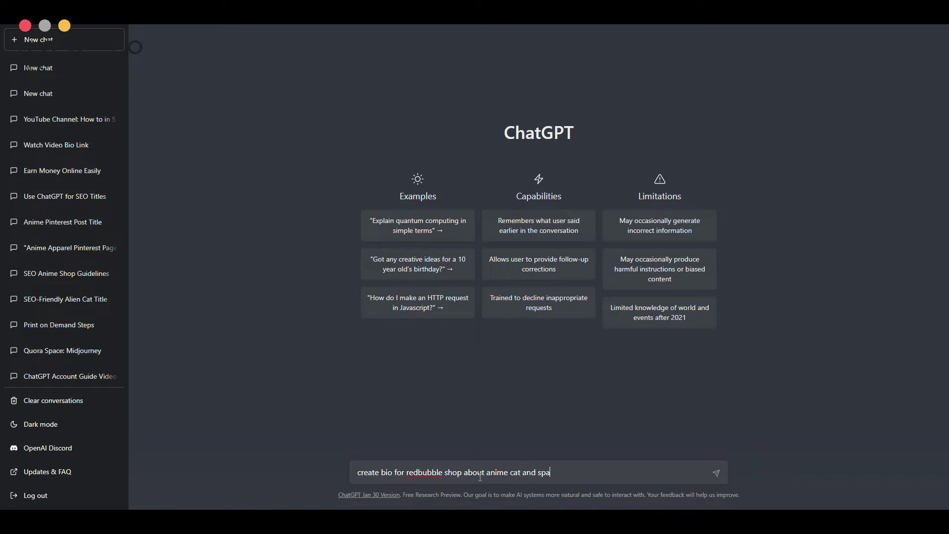
Submit the ChatGPT prompt "create bio for redbubble shop about anime, cat and space" and select the generated bio text.
text(,)
key(Return)
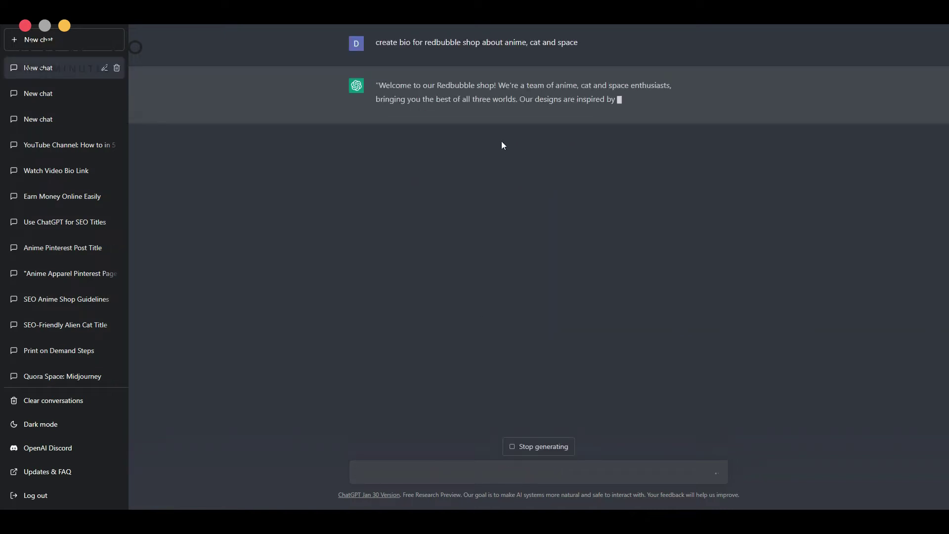
triple_click(603, 153)
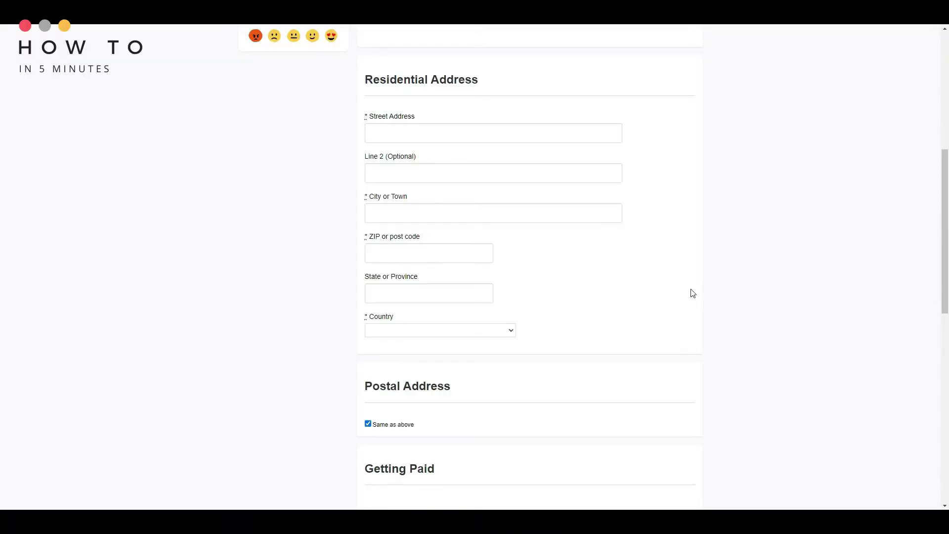
Choose deposit into a verified PayPal account as the payout option and start the PayPal account verification.
scroll(693, 293, down, 7)
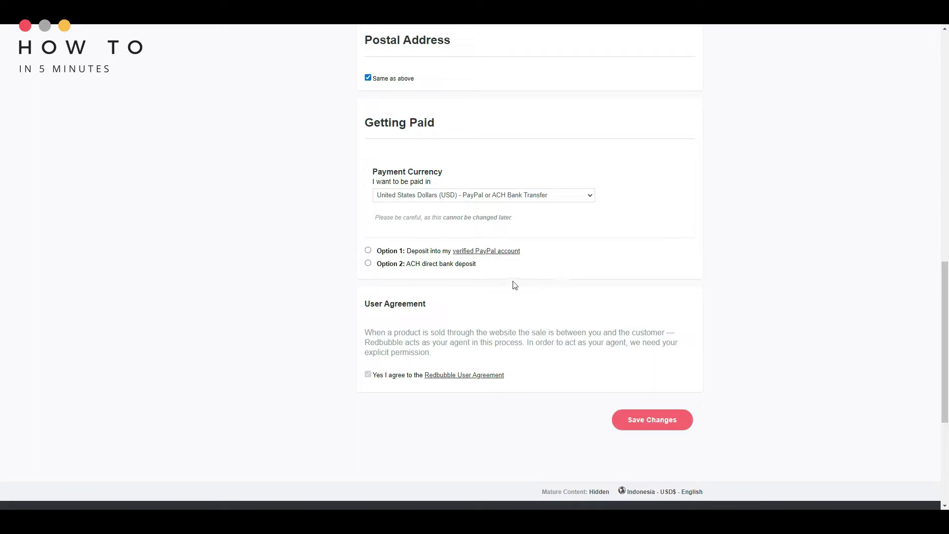
click(368, 250)
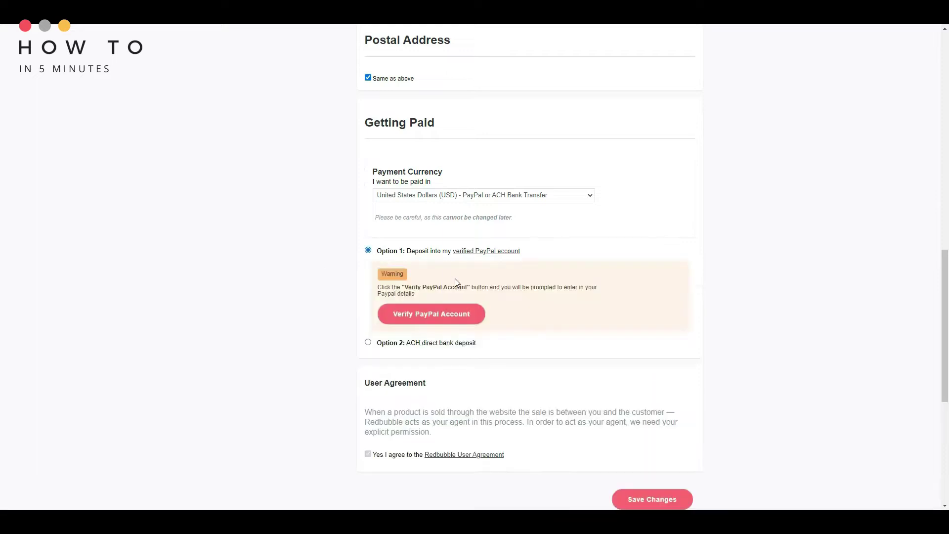
click(451, 316)
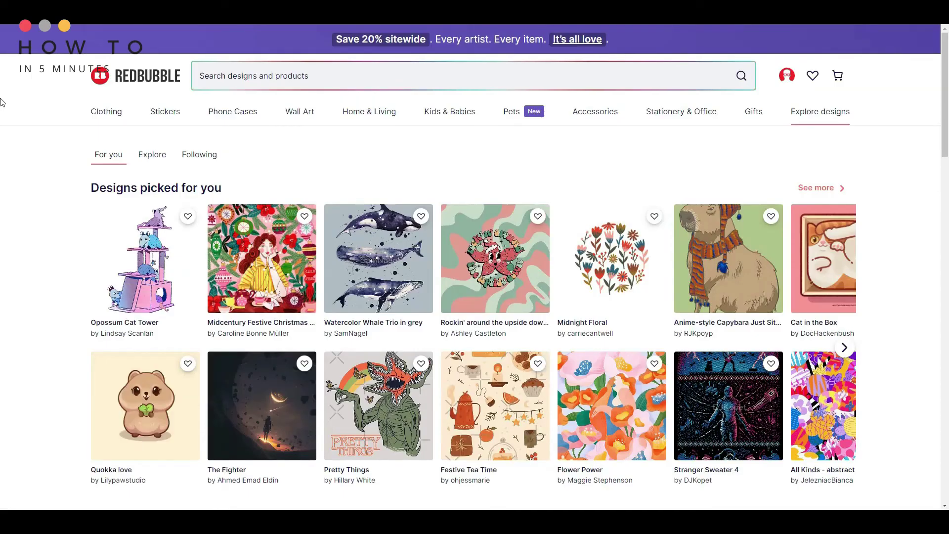
Run the trending search "cat eating spaghetti" and open the first sticker in the results.
click(267, 77)
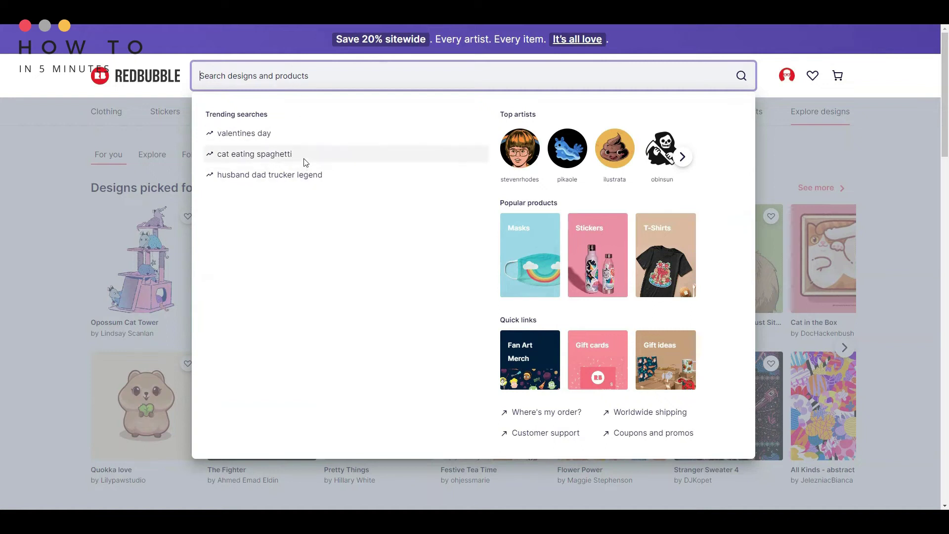
click(275, 154)
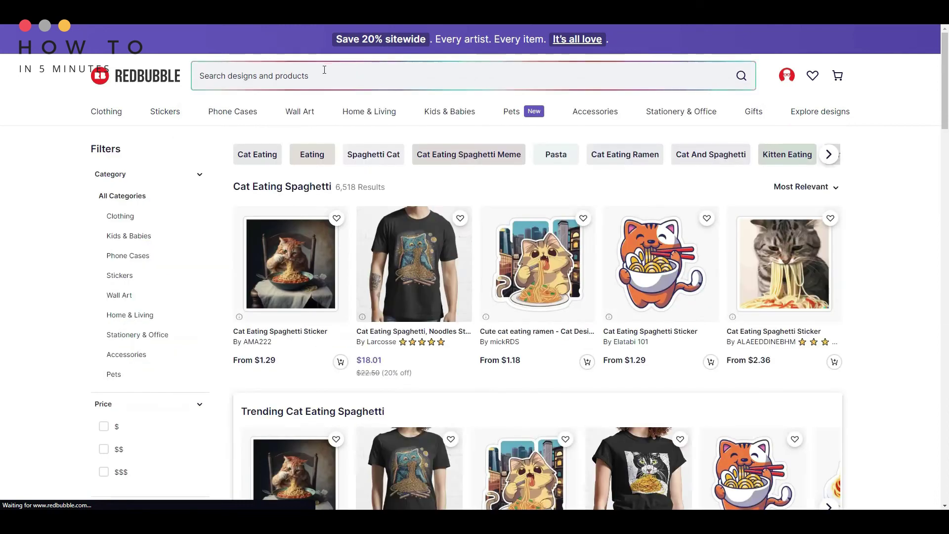
click(281, 335)
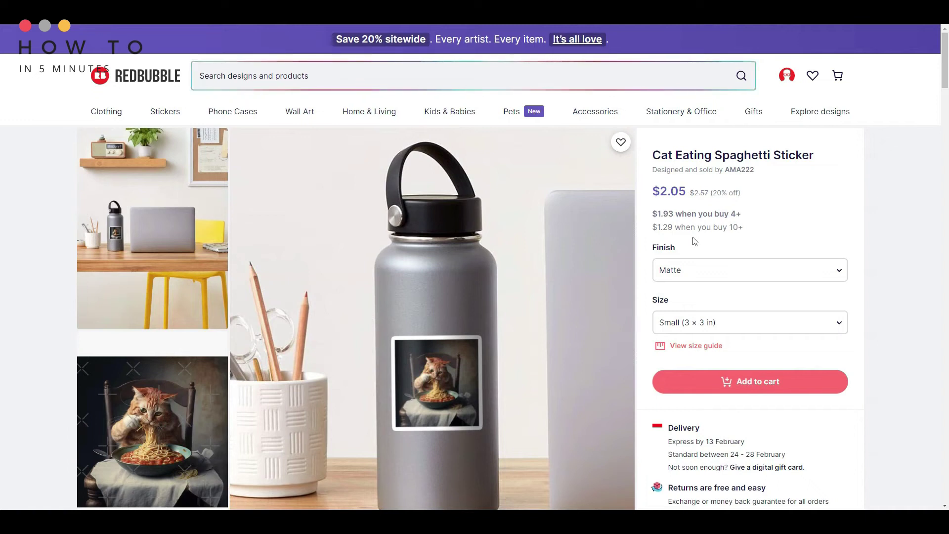
Open a blank Notepad note beside the product details and copy the title "Cat Eating Spaghetti Sticker" into it.
key(super+r)
key(Return)
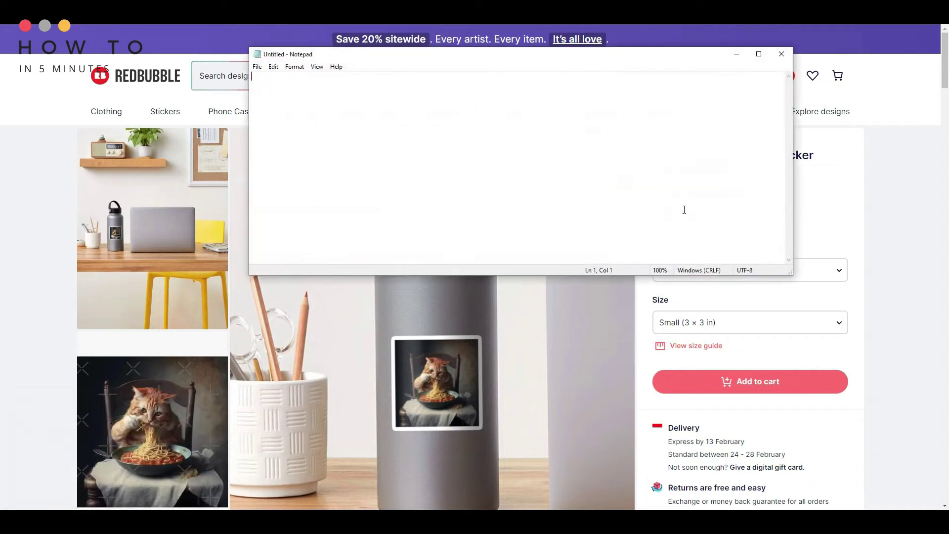
drag(699, 61, 475, 83)
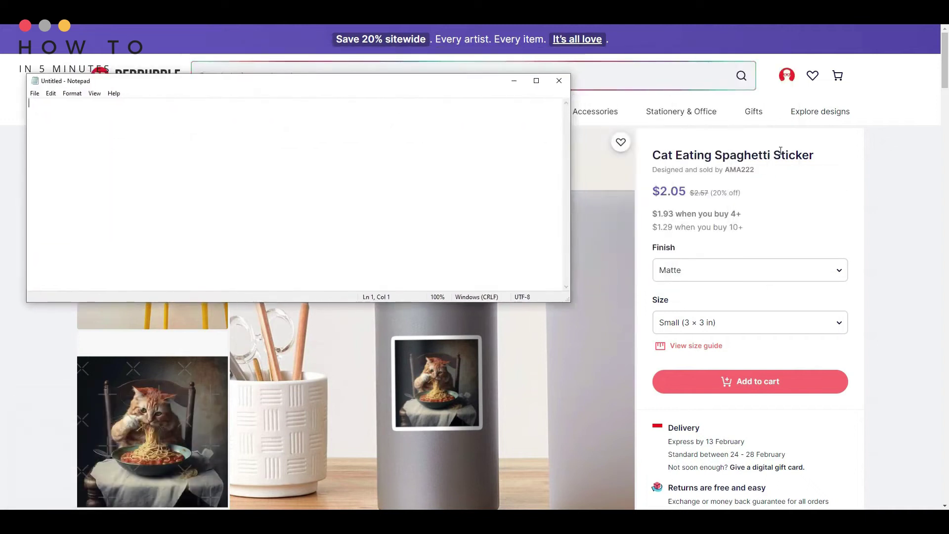
triple_click(778, 155)
key(ctrl+c)
key(alt+Tab)
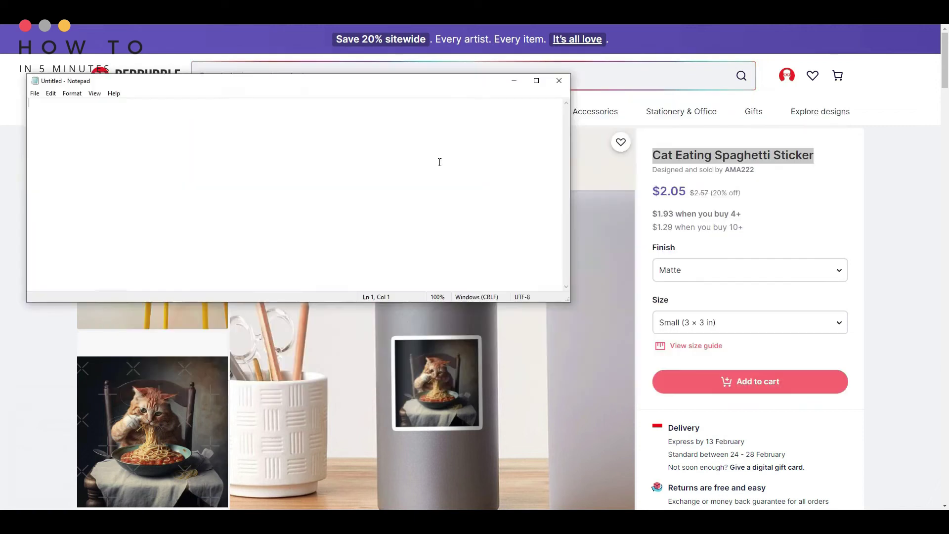
key(ctrl+v)
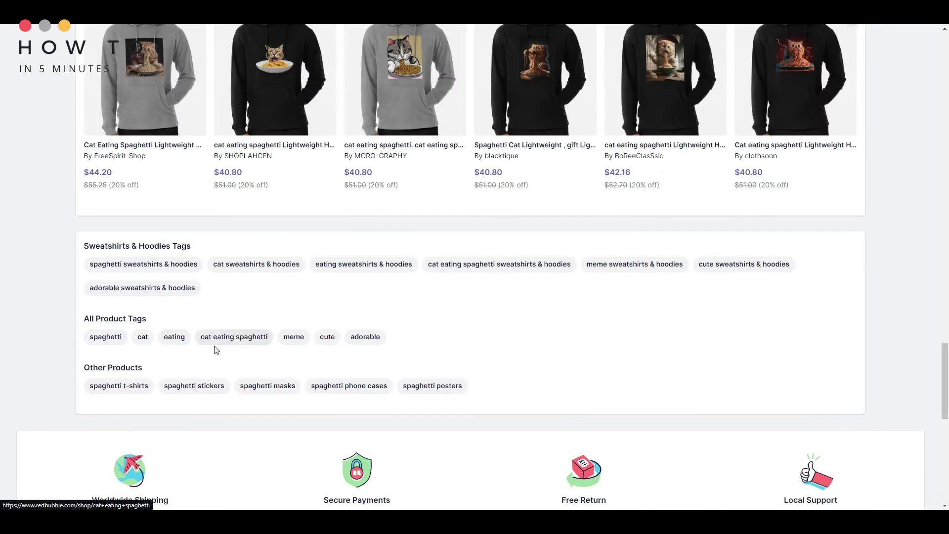
List the product tags spaghetti, cat, eating, cat eating spaghetti, meme, cute and adorable below the title in Notepad.
key(alt+Tab)
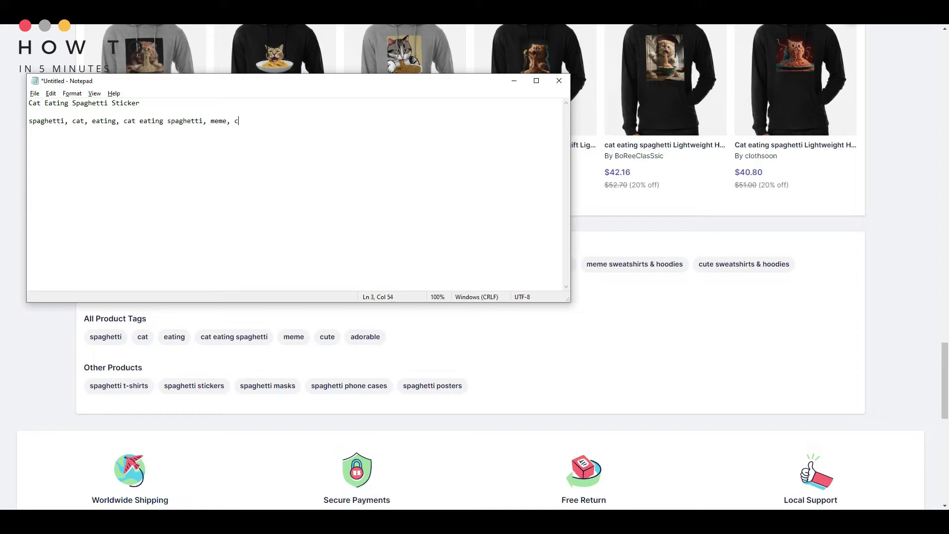
text(le)
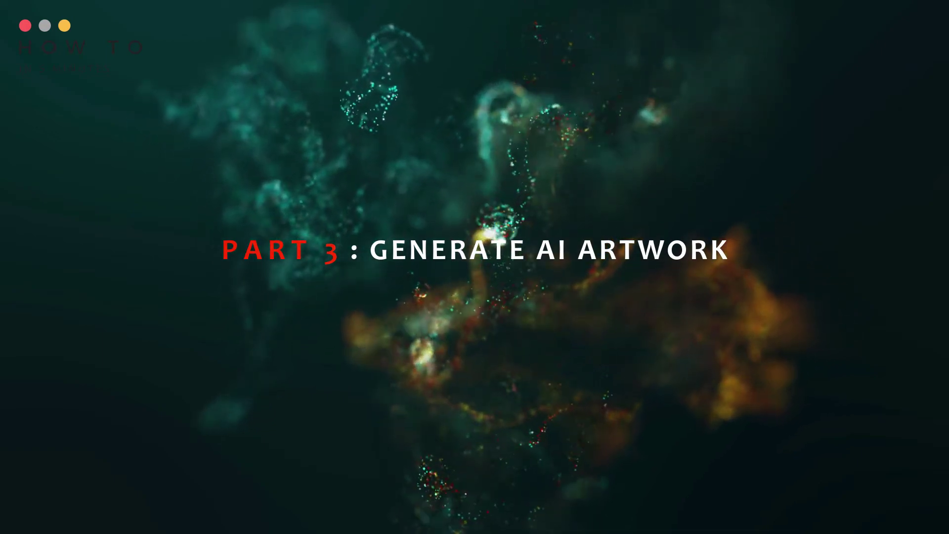
Write the prompt "Cute Cat Eating Spaghetti --ar 2:3 --quality 1 --upbeta" below the tags, reusing the title, and copy it.
drag(141, 103, 5, 93)
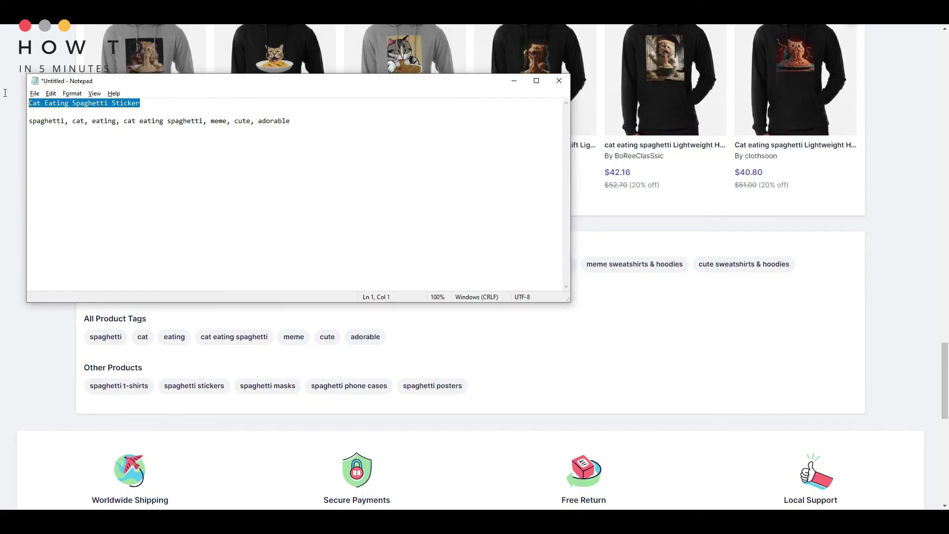
click(316, 120)
key(ctrl+v)
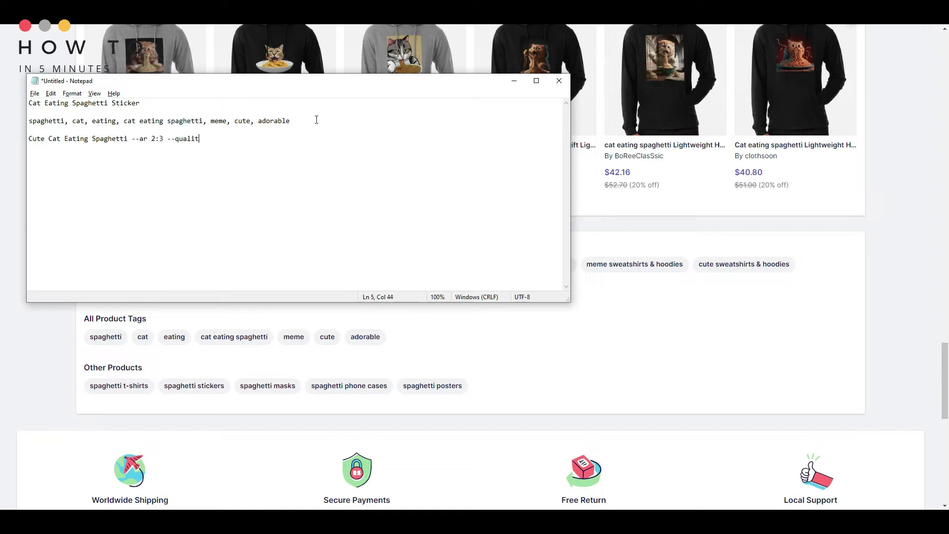
drag(250, 140, 28, 139)
key(ctrl+c)
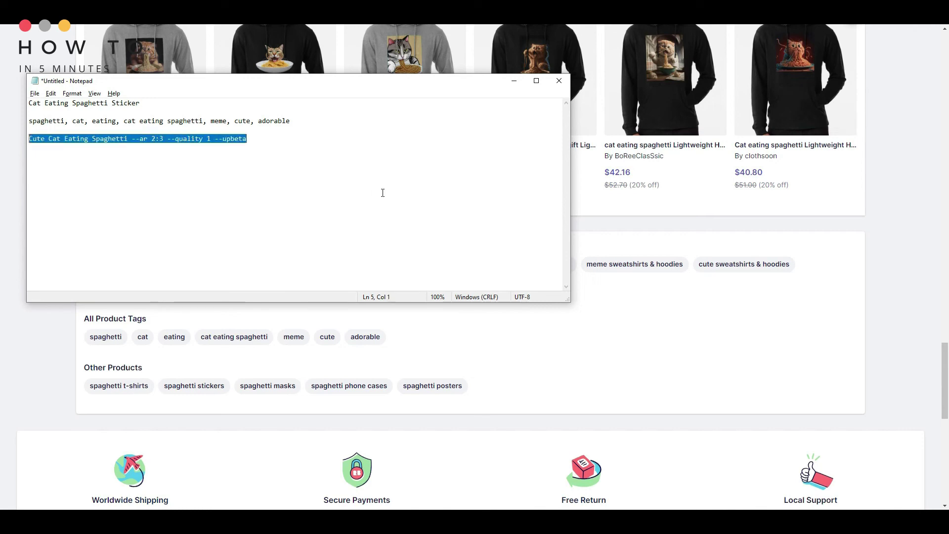
Switch to Midjourney's newbies-195 channel in Discord and submit the copied cat prompt with the /imagine command.
click(375, 9)
click(197, 488)
click(214, 483)
text(/imag)
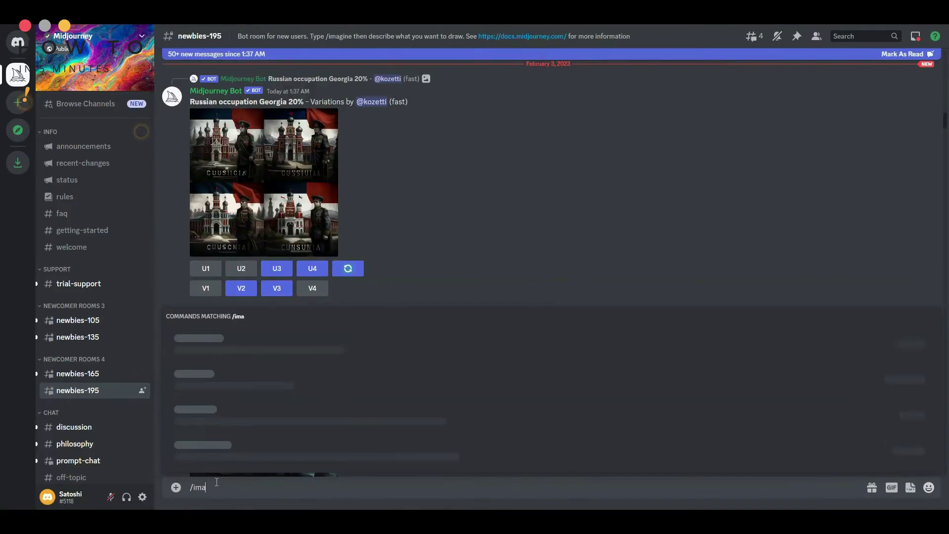
key(Tab)
key(ctrl+v)
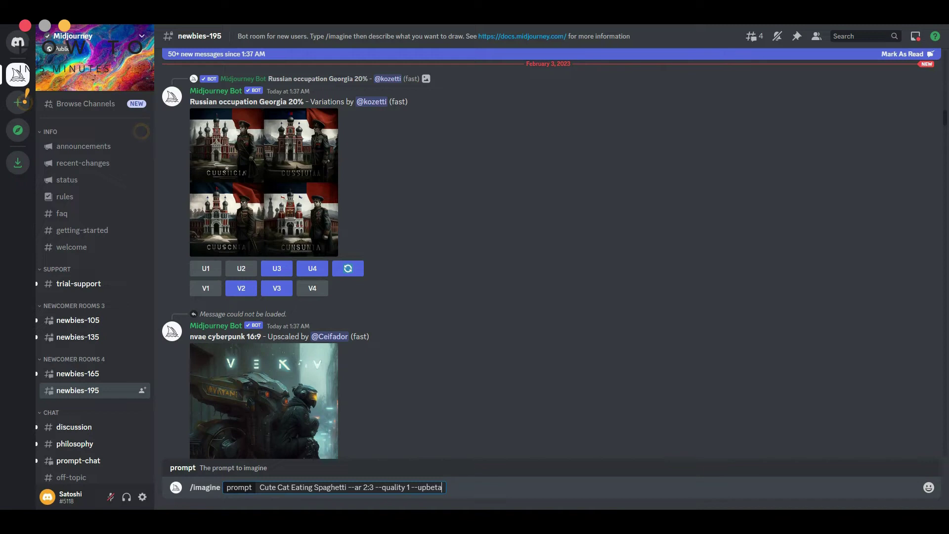
key(Return)
Find the generated spaghetti cat images in the channel, inspect them enlarged, and upscale the first one.
click(214, 442)
scroll(533, 395, up, 2)
scroll(535, 395, down, 2)
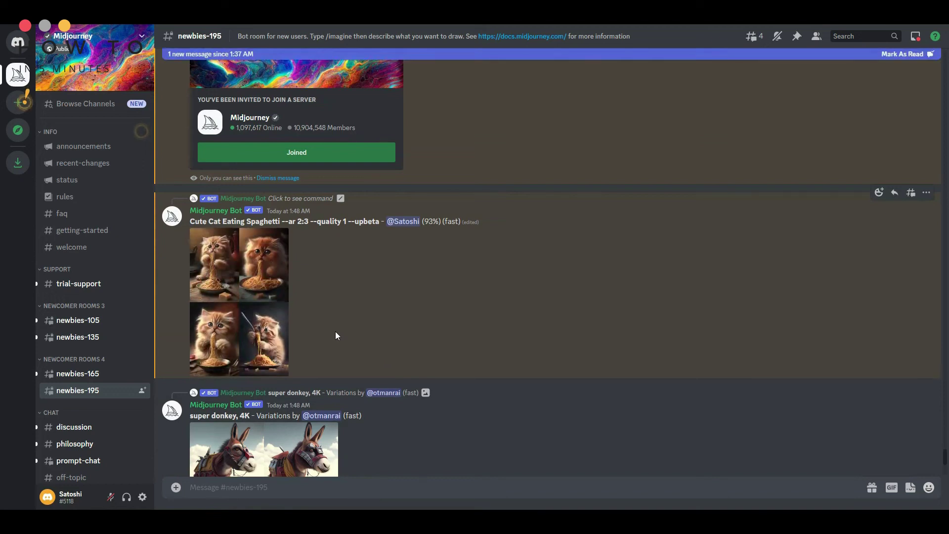
scroll(396, 394, up, 3)
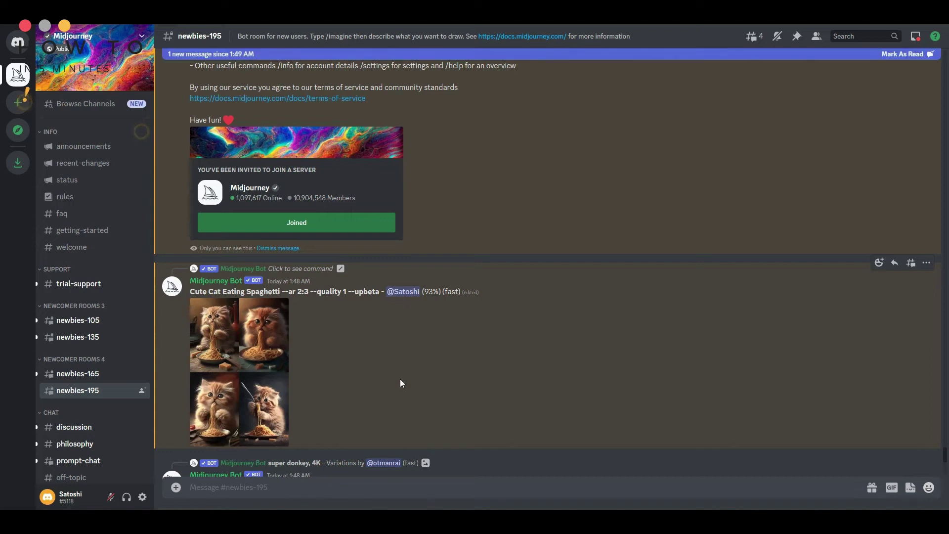
scroll(399, 378, down, 8)
scroll(352, 368, up, 7)
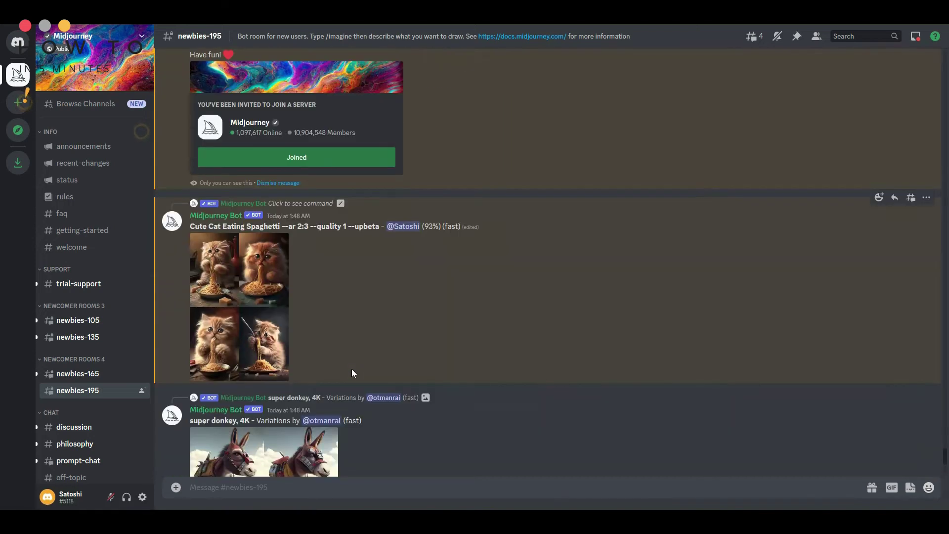
scroll(352, 378, down, 10)
click(247, 380)
click(58, 193)
scroll(247, 297, up, 3)
click(205, 303)
scroll(424, 414, down, 8)
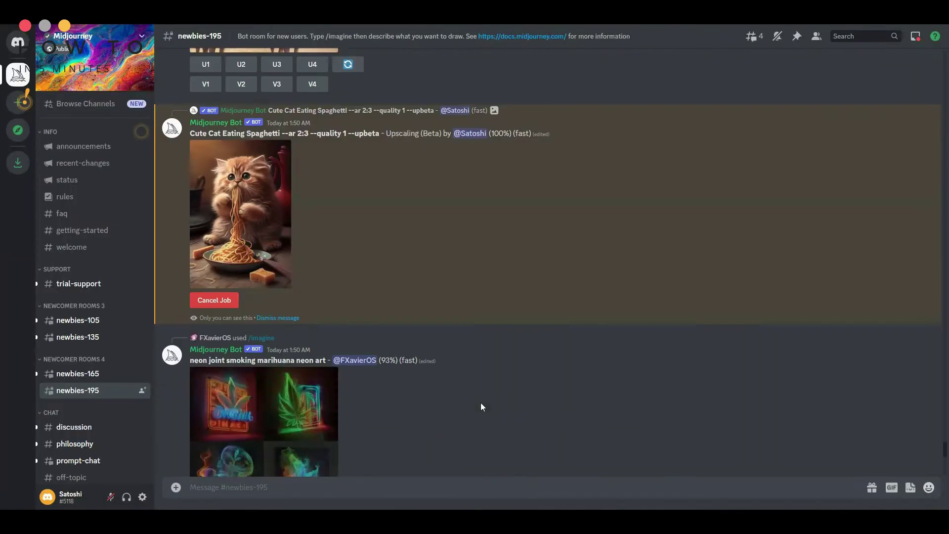
Open the upscaled spaghetti cat image at full size in the browser and save it to disk.
click(241, 212)
click(379, 448)
right_click(588, 344)
click(618, 372)
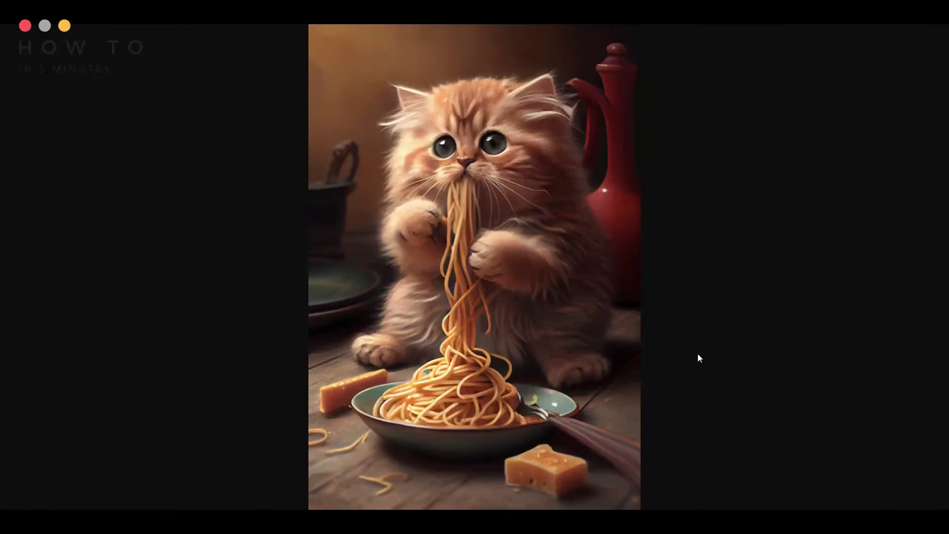
click(115, 78)
click(390, 242)
click(376, 244)
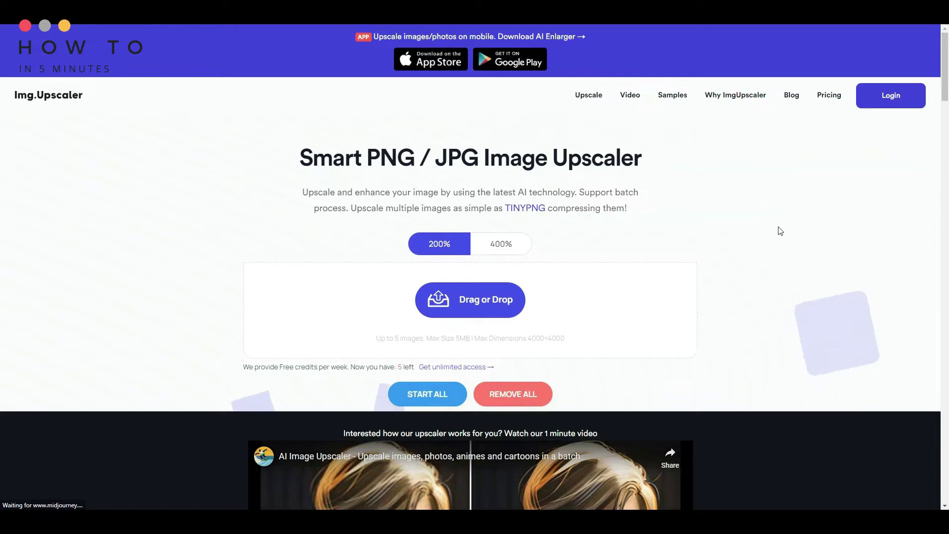
Load the saved spaghetti cat image into Img.Upscaler.
click(467, 300)
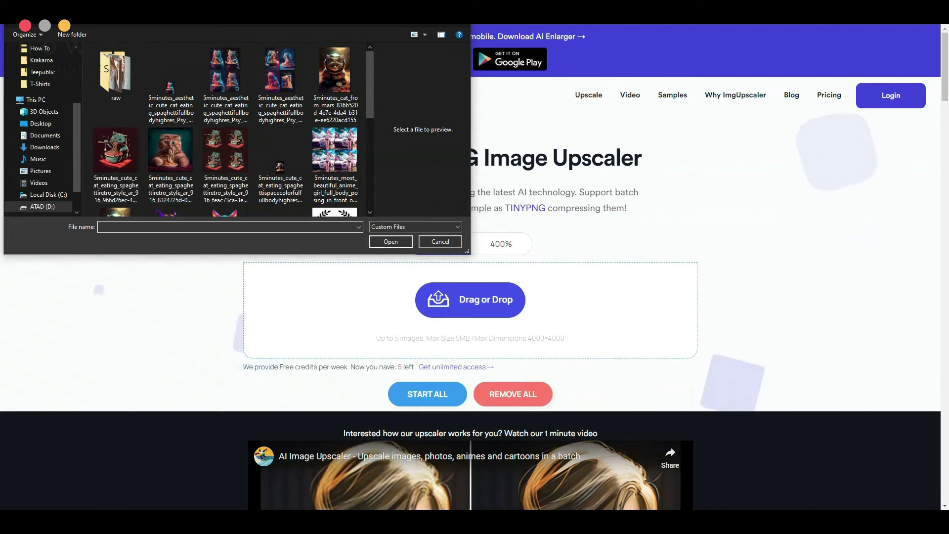
click(130, 17)
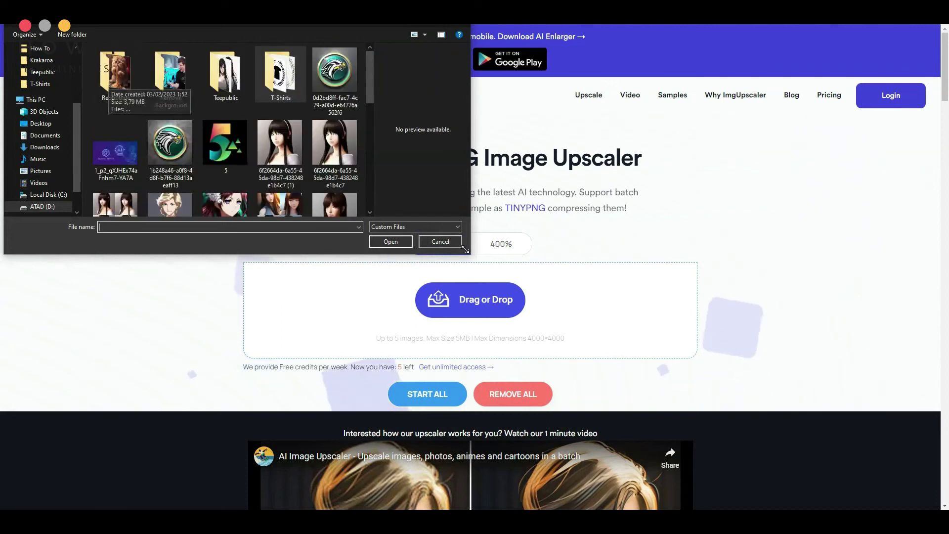
double_click(111, 79)
click(110, 79)
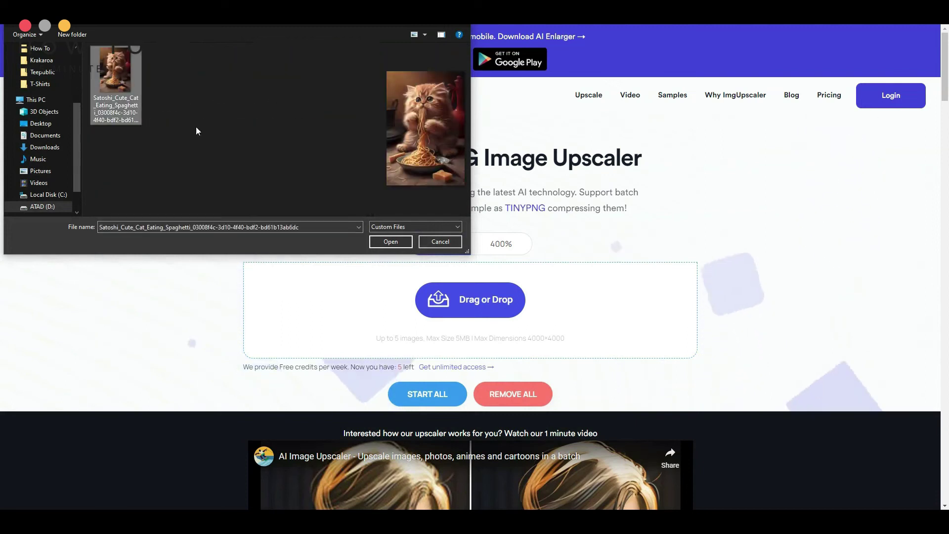
click(384, 242)
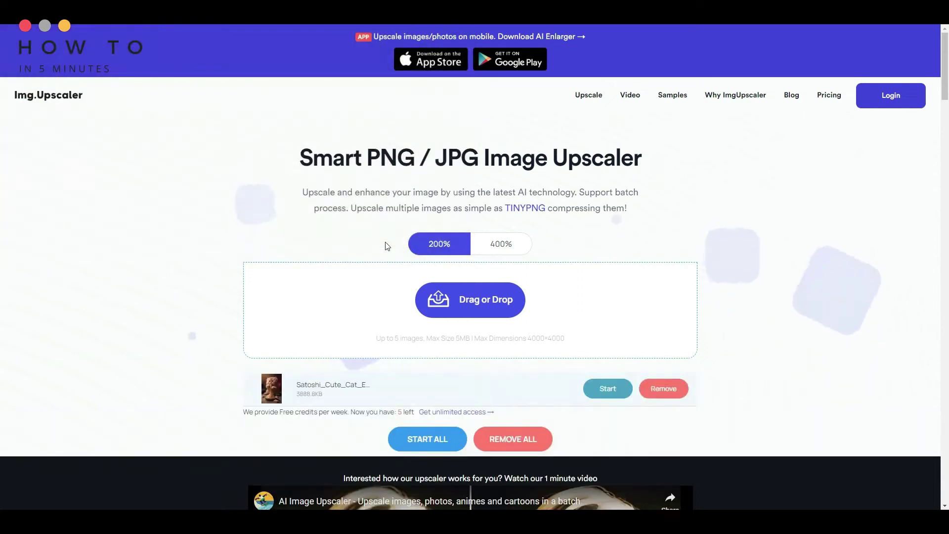
Upscale the spaghetti cat image to 400%, and save the upscaled version to disk.
click(501, 248)
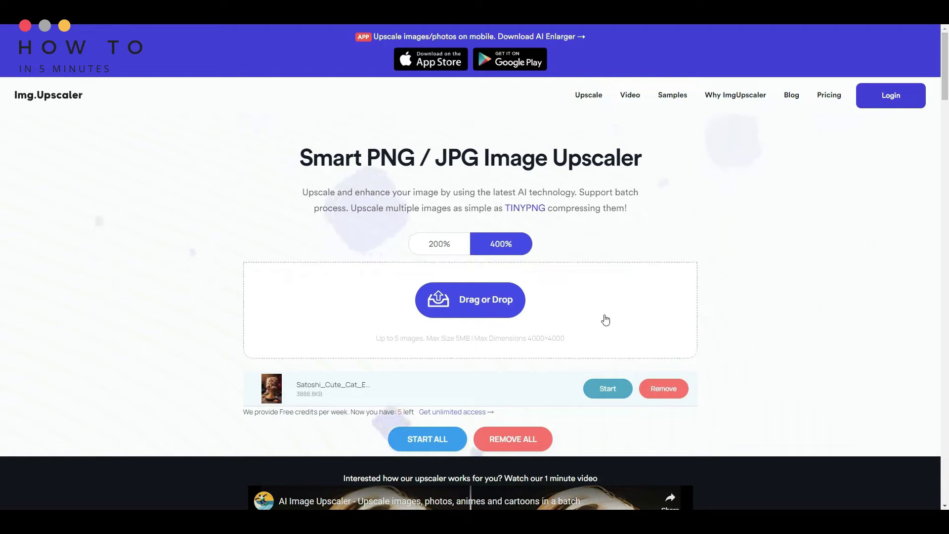
click(598, 389)
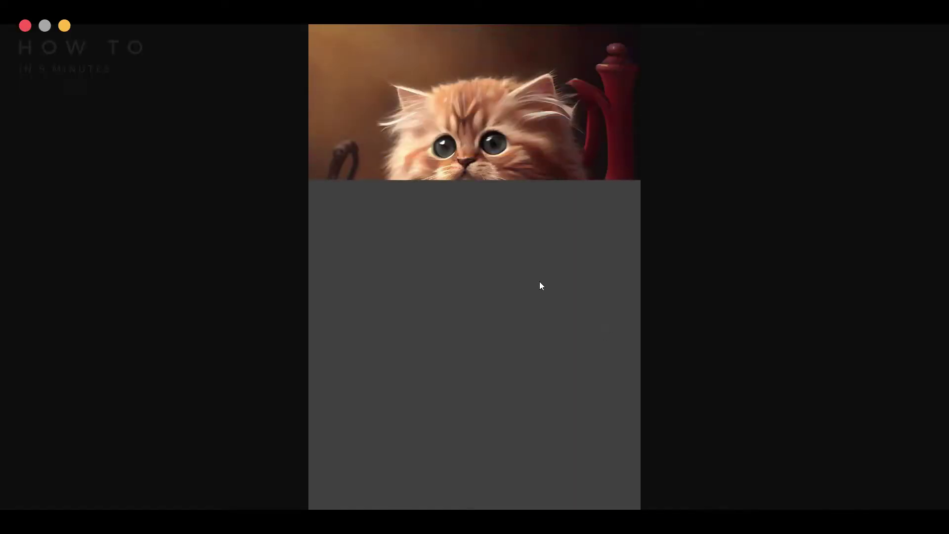
click(489, 143)
click(491, 177)
right_click(489, 163)
click(520, 181)
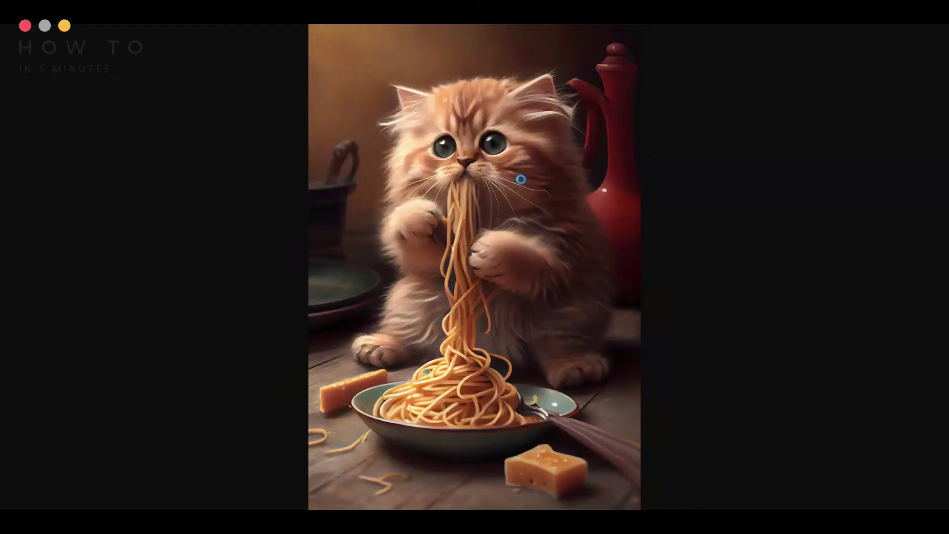
click(390, 242)
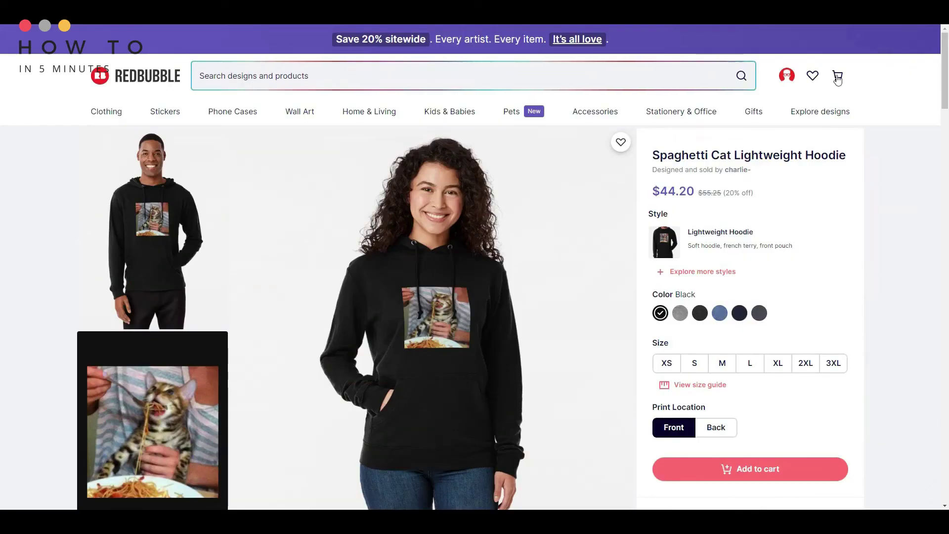
Go to the Redbubble seller dashboard and upload the upscaled spaghetti cat image as a new work.
click(786, 75)
click(784, 250)
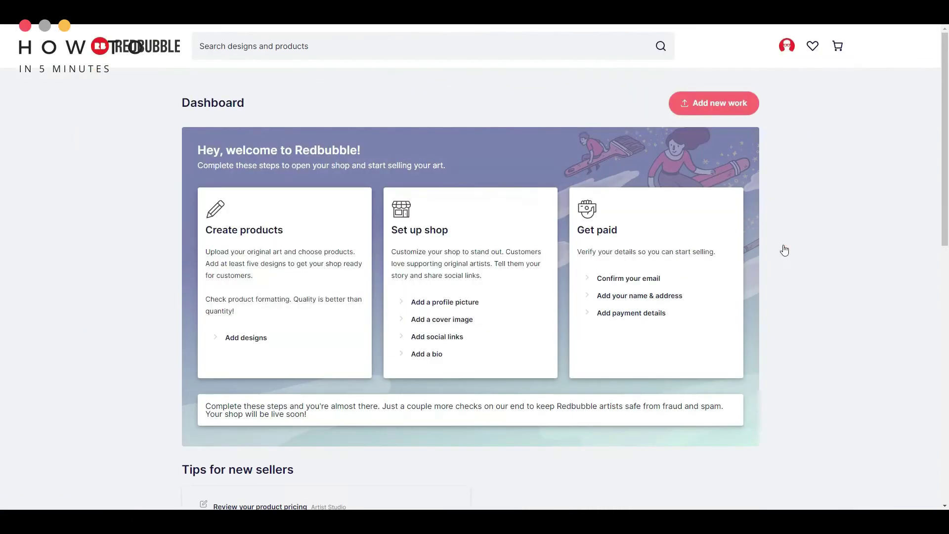
click(228, 336)
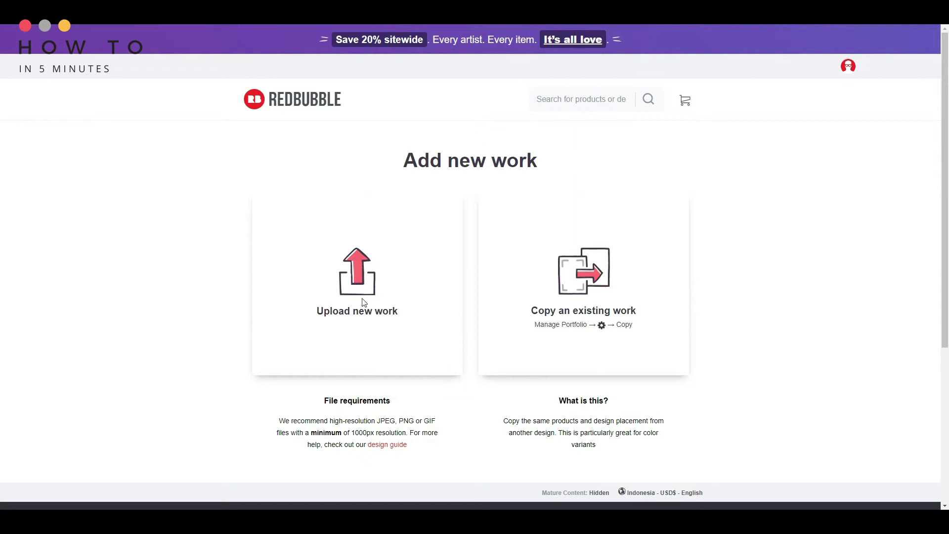
click(364, 316)
click(386, 240)
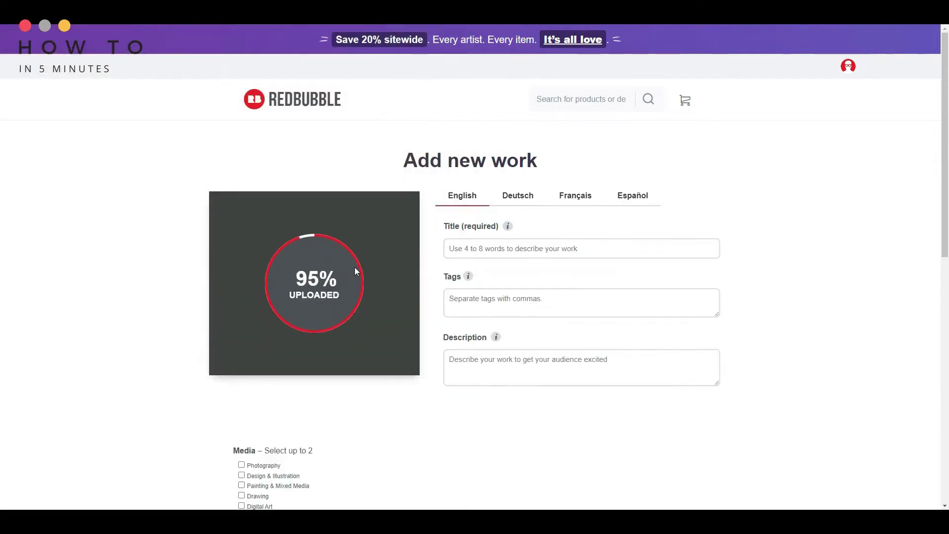
Title the work "Cute Cat Eating Spaghetti" and tag it spaghetti, cat, eating, cat eating spaghetti, meme, cute, adorable, Cute Cat Eating Spaghetti.
click(492, 248)
text(Cute Cat Eating Spaghetti)
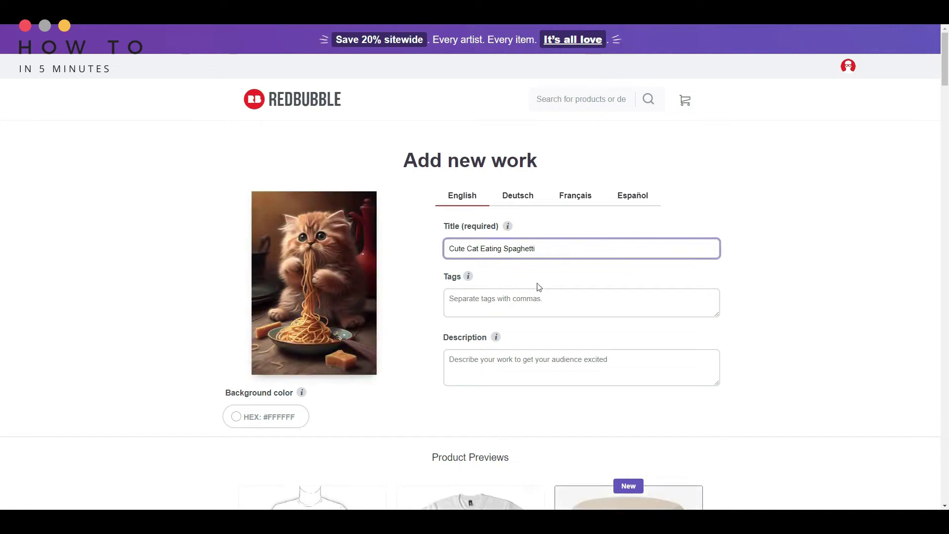
click(606, 302)
text(spaghetti, cat, eating, cat eating spaghetti, meme, cute, adorable,)
click(546, 247)
key(ctrl+a)
key(ctrl+c)
click(684, 301)
key(ctrl+v)
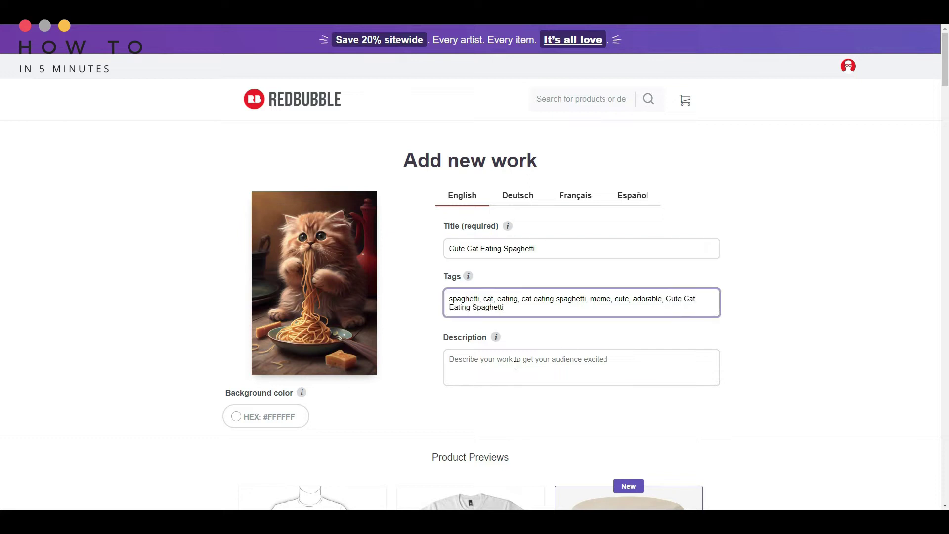
Have ChatGPT "create SEO friendly description for this redbubble product : Cute Cat Eating Spaghetti" and paste the result into the work's description.
click(514, 362)
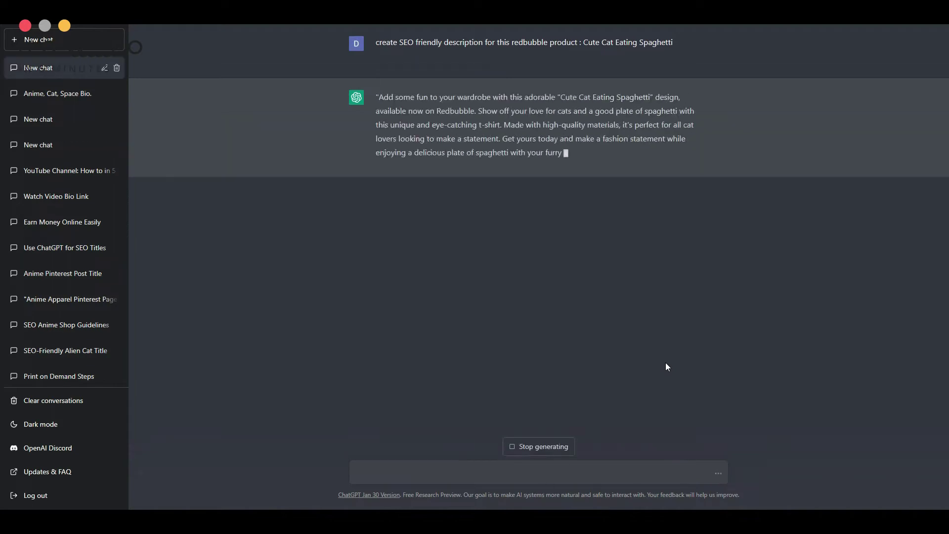
triple_click(382, 97)
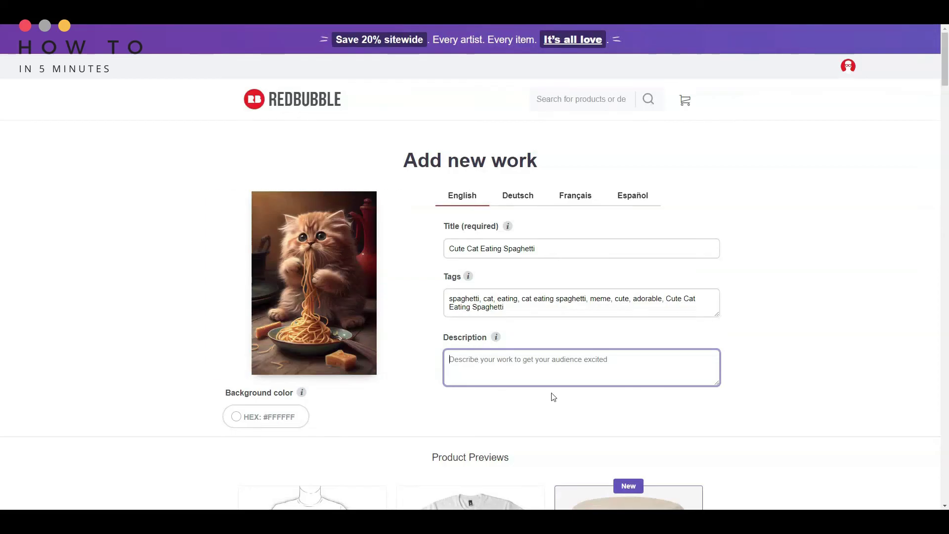
key(ctrl+v)
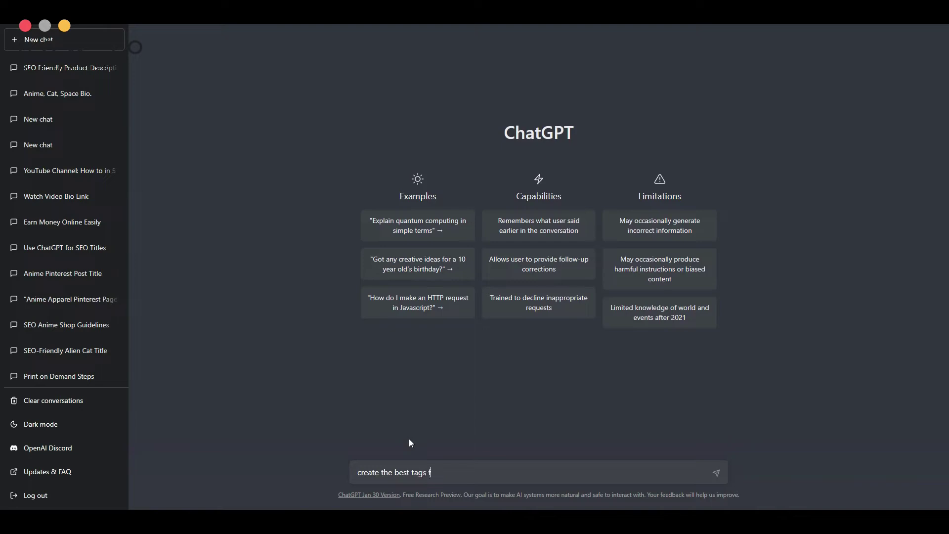
Ask ChatGPT to "create the best tags for this redbubble product : cute cat eating spaghetti" and add them to the work's tags.
text(or this redbubble product : cute cat eating spaghetti)
key(Return)
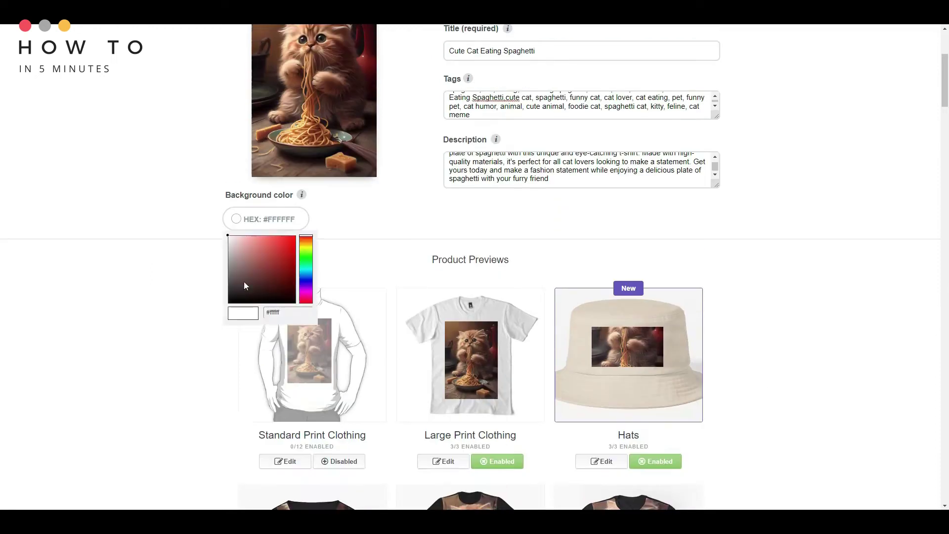
Set the work's background color to 000000 and enable Standard Print Clothing with a black Essential T-Shirt and a 28% design size.
text(000000)
click(704, 259)
scroll(792, 340, down, 2)
click(339, 363)
click(294, 360)
scroll(296, 358, down, 4)
drag(597, 348, 590, 348)
click(607, 294)
scroll(754, 325, up, 2)
Disable Hats, and edit and apply the artwork settings for Large Print Clothing.
click(655, 263)
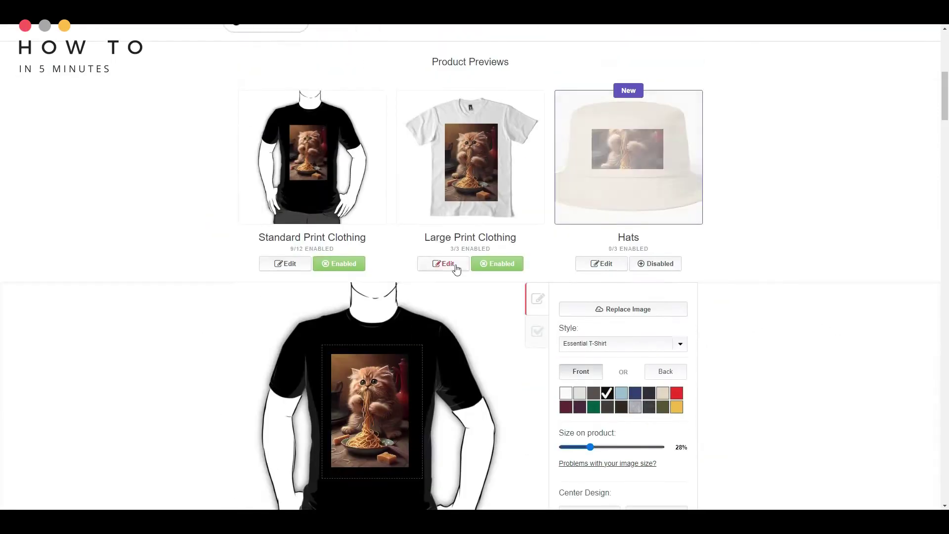
click(452, 265)
scroll(574, 438, up, 4)
scroll(573, 439, down, 8)
click(597, 328)
click(622, 421)
scroll(734, 408, up, 4)
scroll(735, 408, down, 4)
Switch the availability of two neighbouring products, and reposition the artwork on the third product in their row.
click(339, 264)
click(507, 268)
click(601, 263)
drag(396, 322, 397, 352)
click(622, 387)
Switch the availability of the middle product in a row of the previews and apply its artwork settings.
scroll(693, 354, up, 7)
click(497, 312)
click(435, 318)
click(623, 386)
scroll(716, 345, up, 5)
click(497, 313)
Switch the availability of two more products, and enlarge the artwork on the third product in the row.
scroll(497, 316, down, 4)
click(339, 312)
click(498, 315)
scroll(683, 328, down, 1)
click(601, 261)
scroll(601, 265, down, 3)
drag(589, 328, 601, 328)
click(623, 435)
Disable Desk Mats and Mouse Pads, and apply the artwork settings for Pillows & Totes.
click(285, 310)
click(349, 312)
scroll(354, 319, down, 4)
click(538, 195)
click(339, 112)
click(497, 112)
click(601, 112)
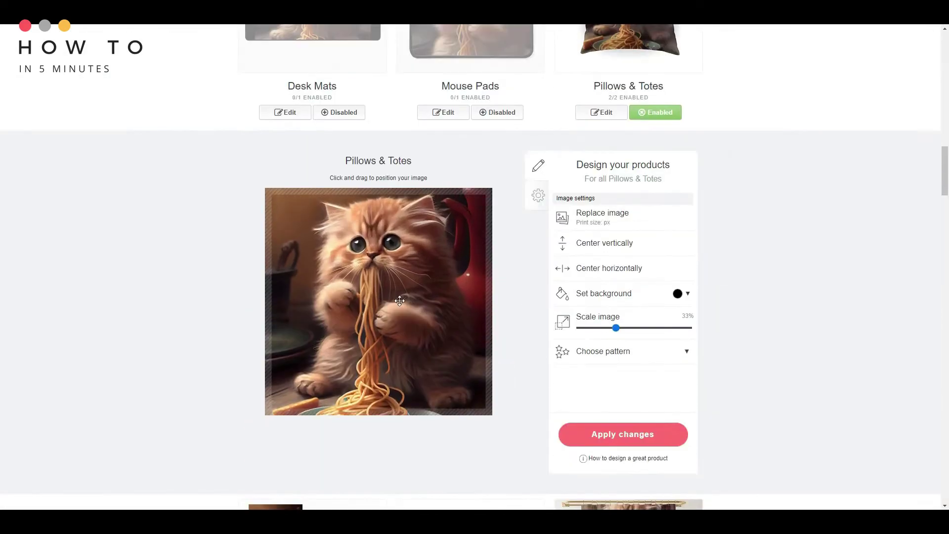
click(623, 434)
Reduce the artwork scale slightly on a product further below Pillows & Totes and apply the change.
scroll(436, 369, down, 13)
click(285, 124)
drag(578, 228, 574, 228)
scroll(876, 311, up, 1)
scroll(876, 311, down, 2)
click(622, 434)
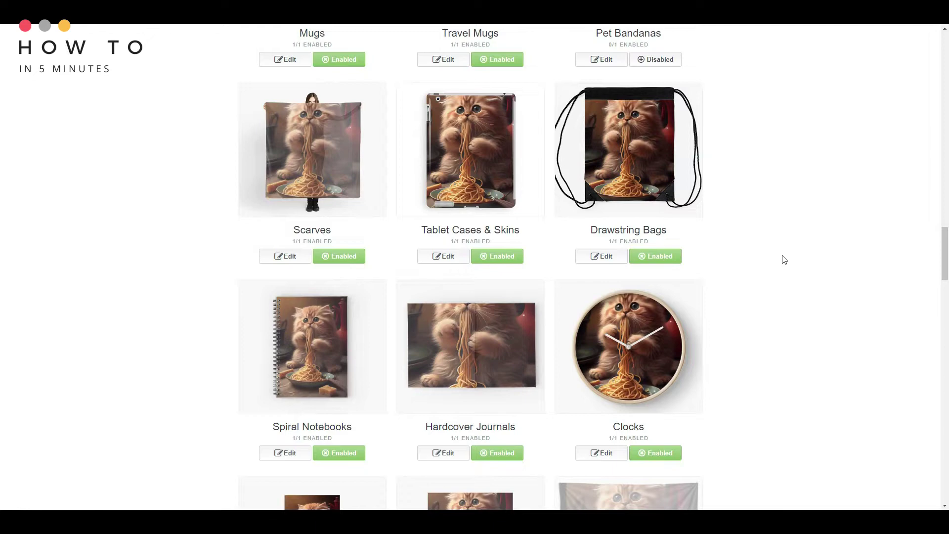
Check the artwork placement on Scarves and Drawstring Bags, and switch the availability of a product further down.
scroll(785, 259, down, 3)
click(285, 108)
click(601, 108)
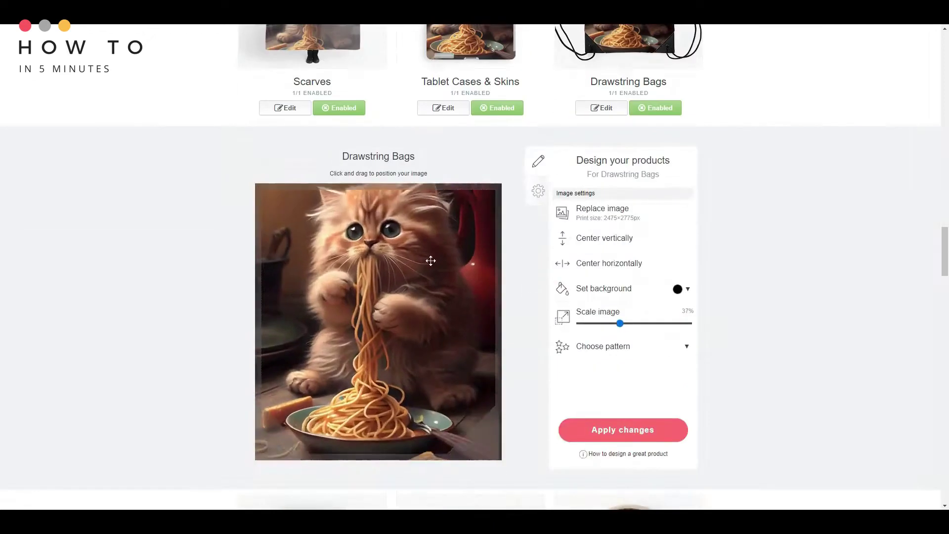
scroll(622, 346, down, 3)
click(497, 156)
click(602, 157)
scroll(602, 297, down, 1)
click(601, 304)
Scale the artwork down slightly on a product near Cotton Tote Bags and apply the change.
scroll(654, 310, down, 10)
click(285, 104)
drag(626, 294, 618, 295)
click(623, 426)
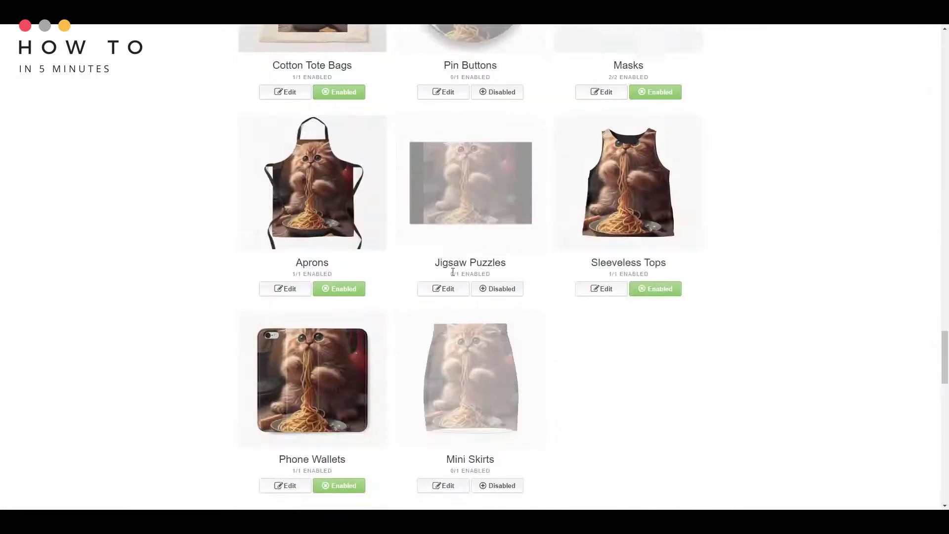
Switch the availability of a product near the end of the previews, and revisit the artwork settings of earlier products.
scroll(451, 271, down, 13)
click(653, 298)
scroll(651, 304, up, 20)
click(444, 158)
scroll(728, 359, up, 20)
click(285, 102)
scroll(648, 274, up, 1)
click(621, 232)
click(600, 277)
scroll(769, 369, up, 1)
Set the work's media to Digital Art and Painting & Mixed Media, and submit the work for publishing.
scroll(769, 369, down, 20)
scroll(694, 377, down, 8)
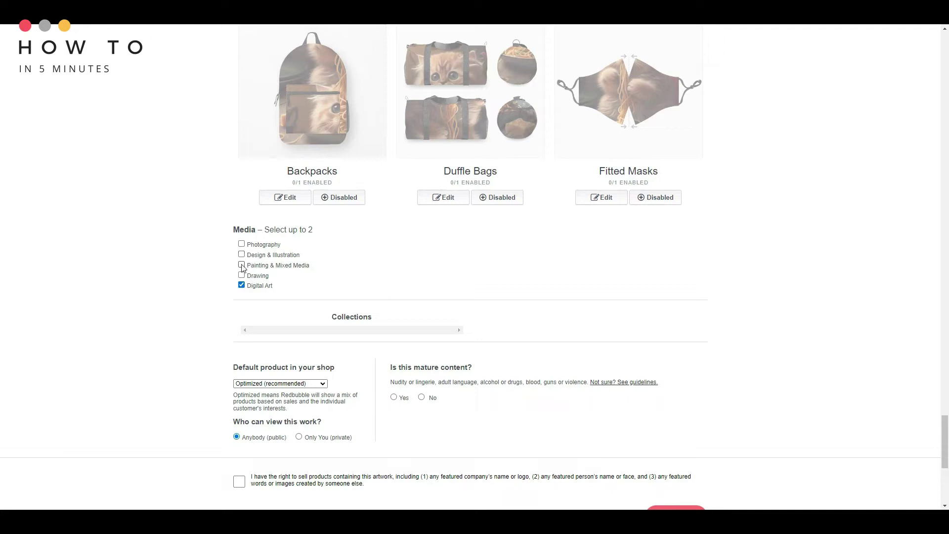
click(241, 265)
scroll(301, 280, down, 3)
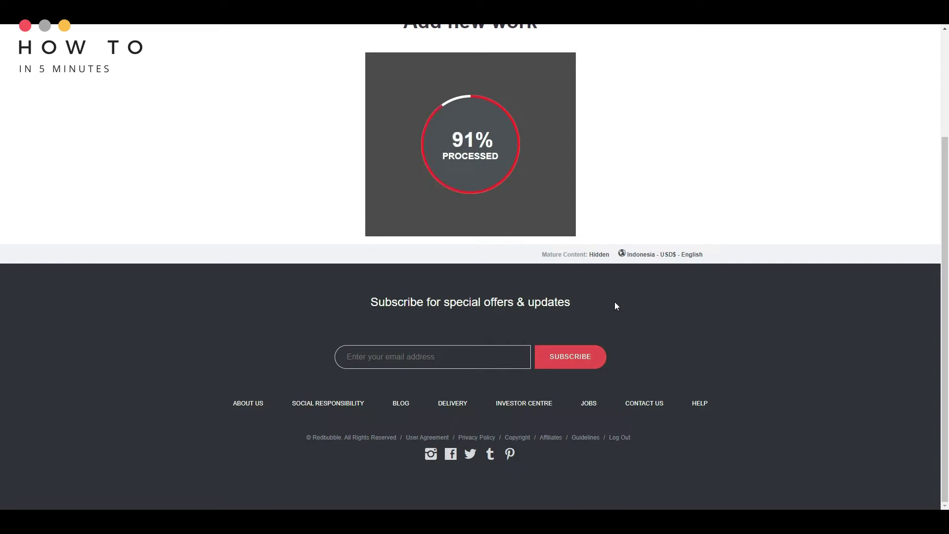
scroll(615, 301, up, 3)
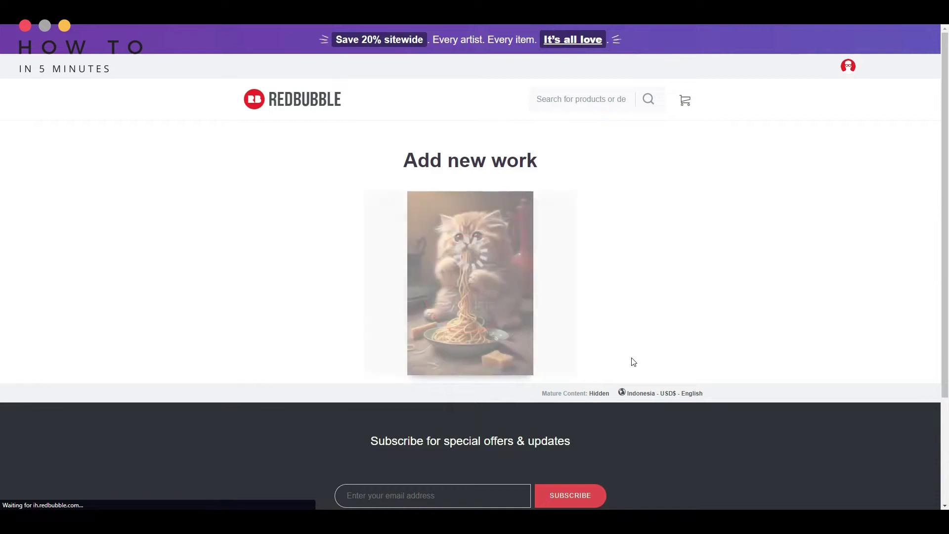
Look over the published Cute Cat Eating Spaghetti page and check the Redbubble home page.
scroll(686, 303, down, 15)
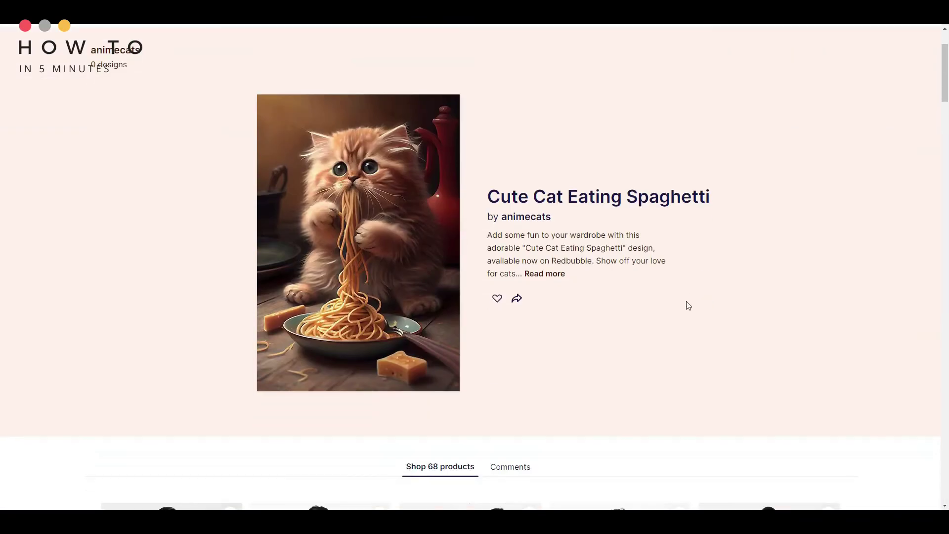
scroll(689, 306, up, 15)
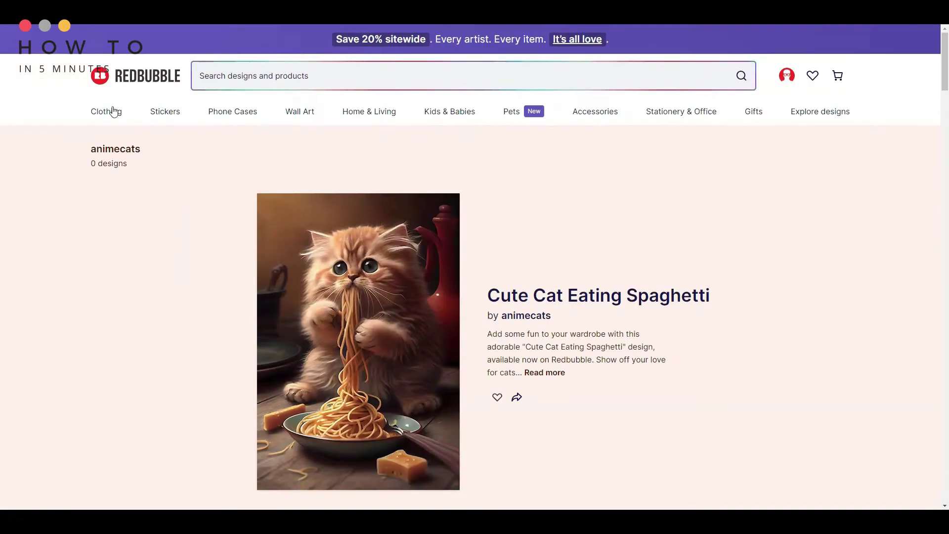
click(137, 77)
key(alt+Left)
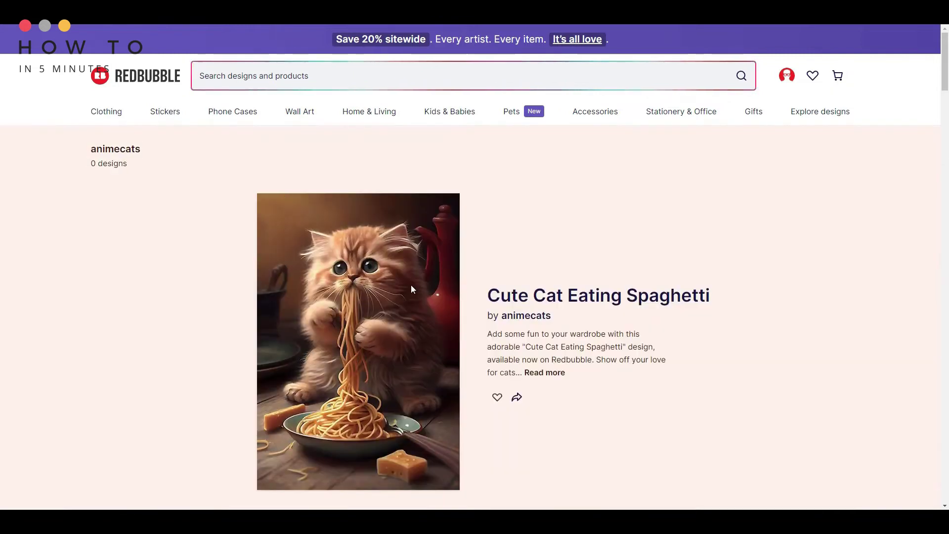
Browse the products offered with the Cute Cat Eating Spaghetti design and open the Sticker.
scroll(540, 355, down, 3)
scroll(541, 367, down, 20)
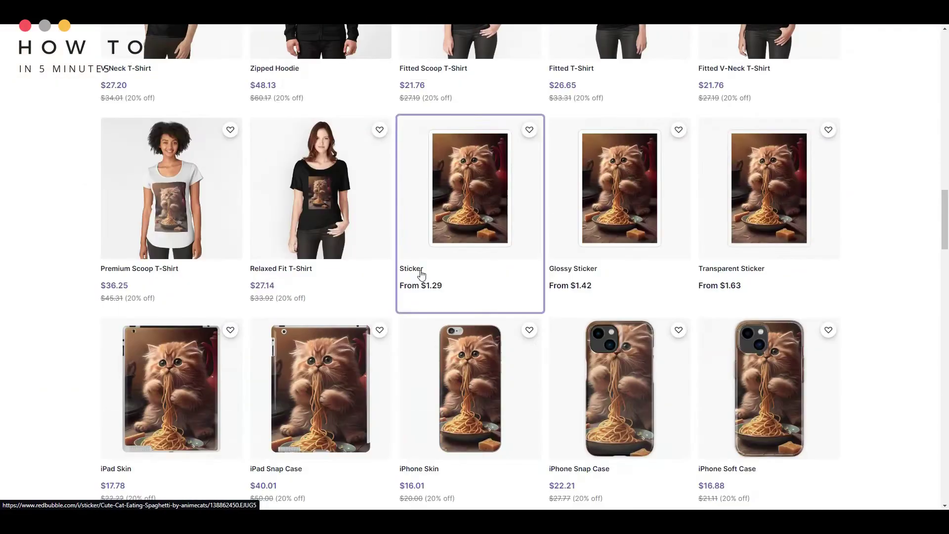
click(421, 274)
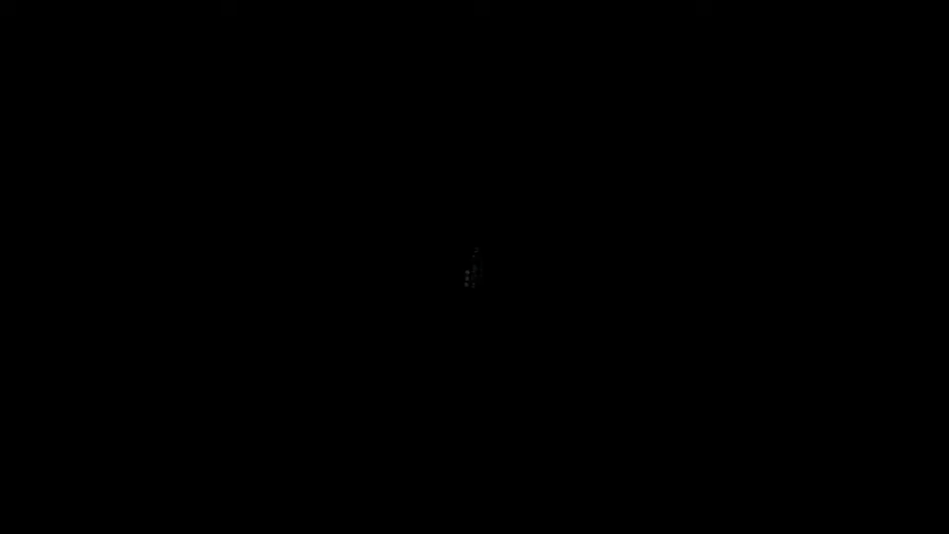